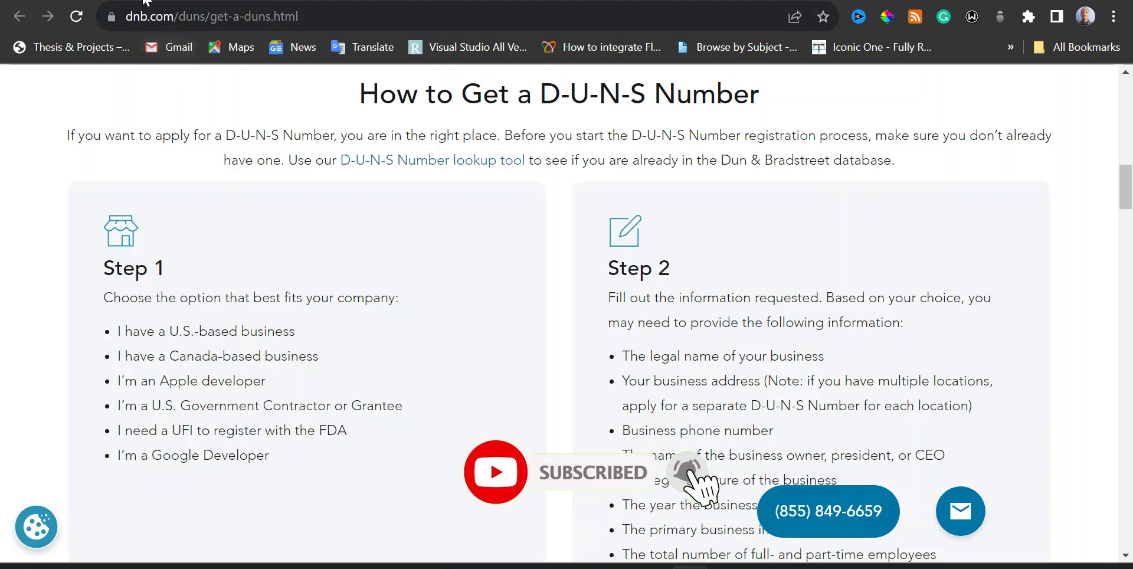
- Switch to the Gmail tab showing the Google Play verification email
{"action": "key", "text": "ctrl+Tab"}
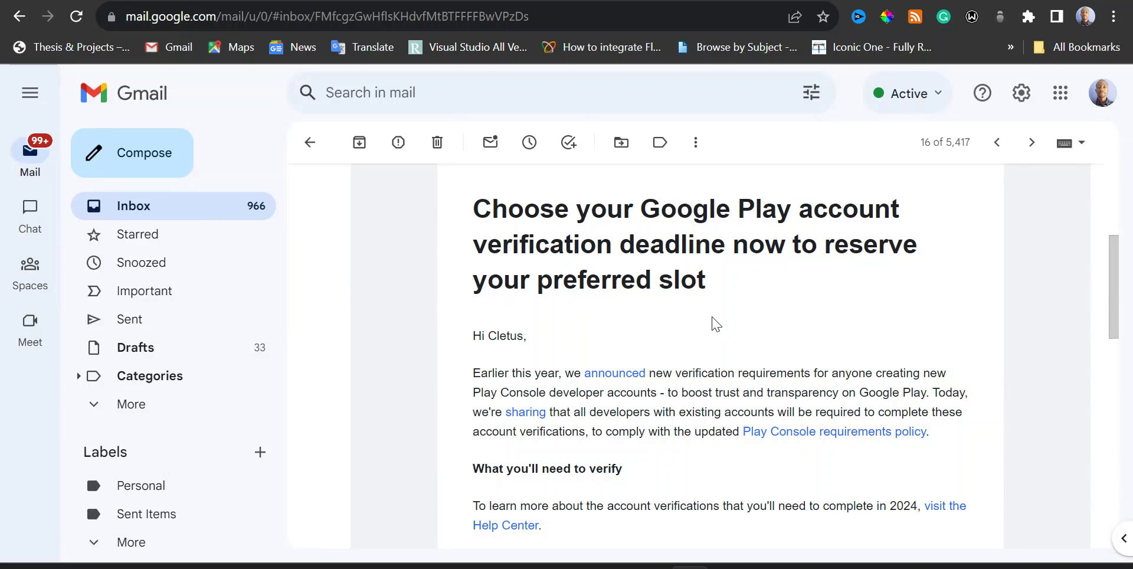
- Scroll through the Google Play account verification email to read it
{"action": "scroll", "coordinate": [718, 322], "scroll_direction": "down", "scroll_amount": 9}
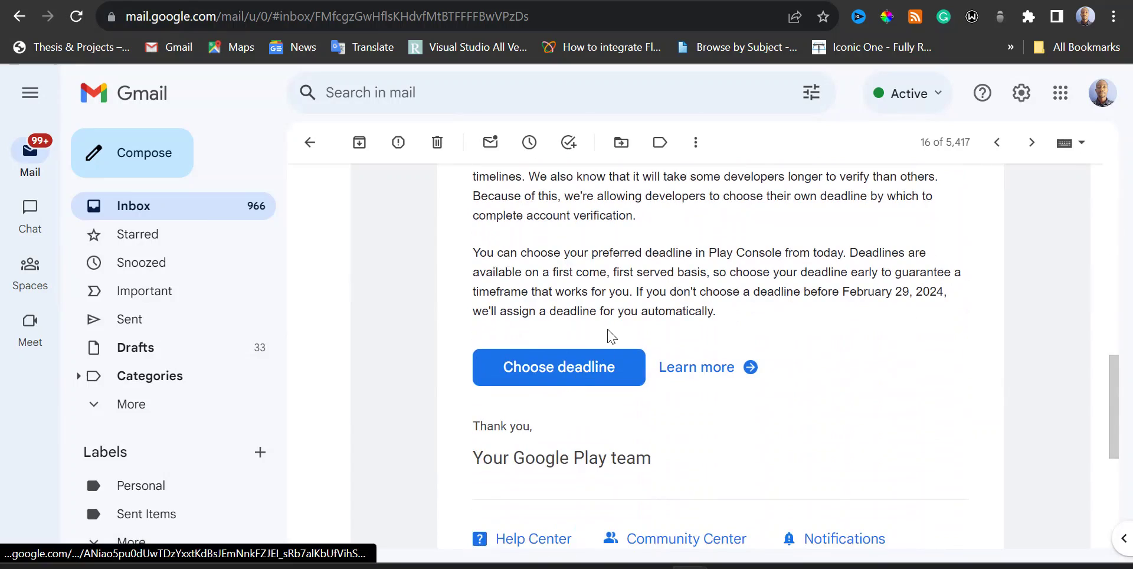
{"action": "scroll", "coordinate": [613, 335], "scroll_direction": "up", "scroll_amount": 9}
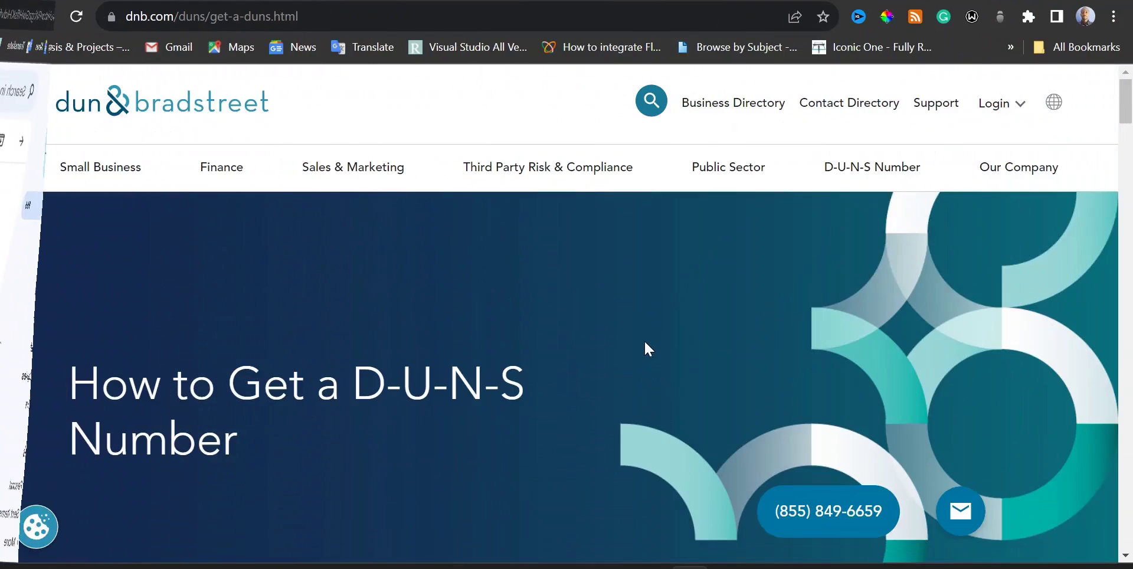
- Go to the dnbsame.com Contact page and bring its Get in touch form into view
{"action": "scroll", "coordinate": [501, 311], "scroll_direction": "down", "scroll_amount": 8}
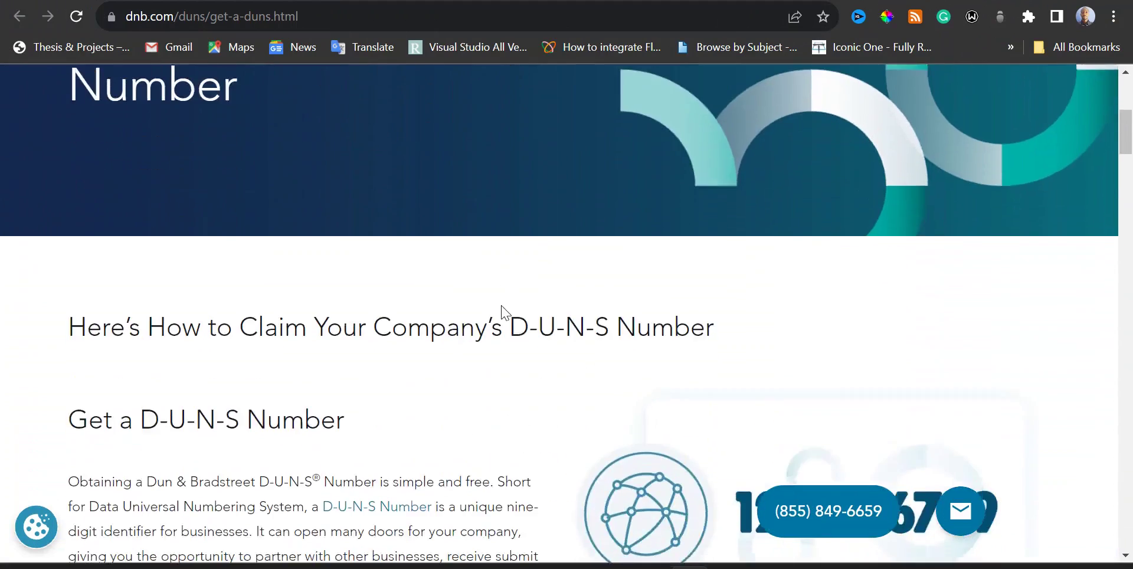
{"action": "scroll", "coordinate": [501, 311], "scroll_direction": "down", "scroll_amount": 3}
{"action": "scroll", "coordinate": [501, 311], "scroll_direction": "up", "scroll_amount": 6}
{"action": "scroll", "coordinate": [501, 305], "scroll_direction": "up", "scroll_amount": 5}
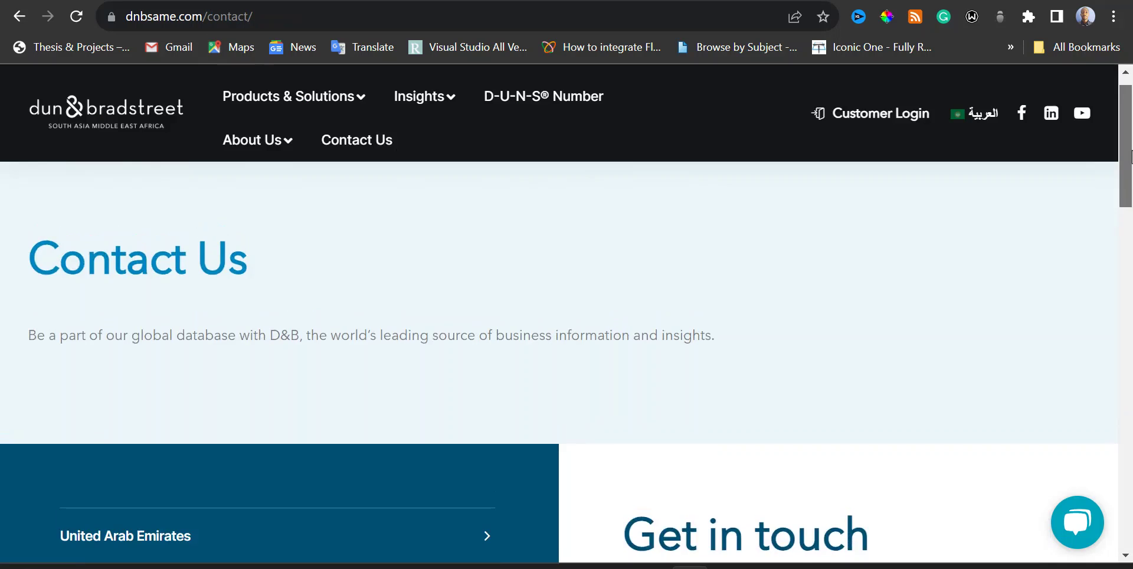
{"action": "scroll", "coordinate": [1129, 205], "scroll_direction": "down", "scroll_amount": 4}
{"action": "mouse_move", "coordinate": [1128, 206]}
{"action": "left_mouse_down"}
{"action": "mouse_move", "coordinate": [1129, 232]}
{"action": "mouse_move", "coordinate": [1128, 193]}
{"action": "left_mouse_up"}
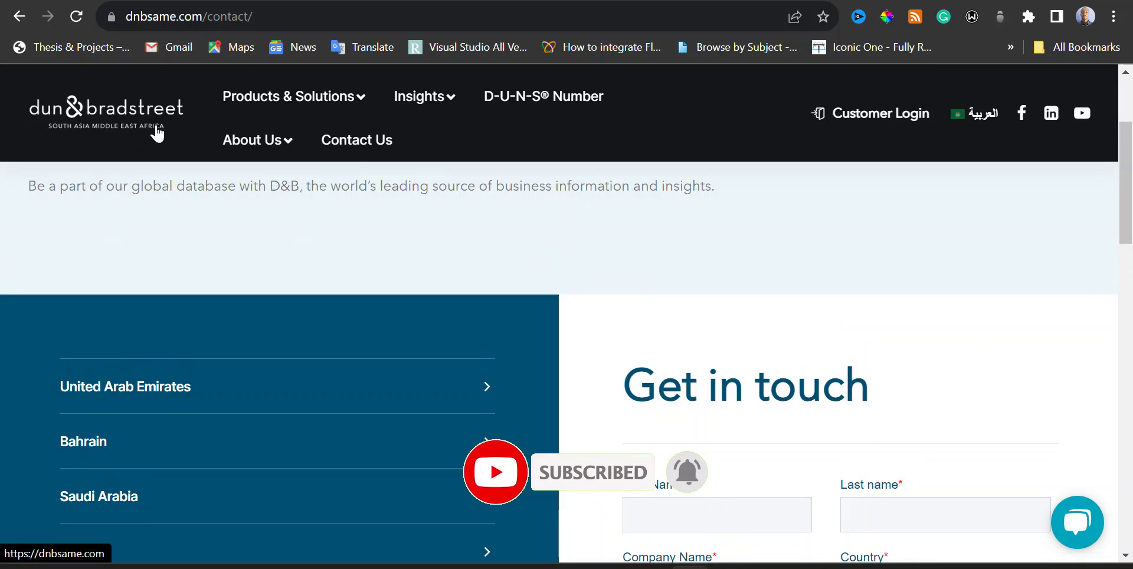
{"action": "left_click_drag", "start_coordinate": [1126, 219], "coordinate": [1127, 291]}
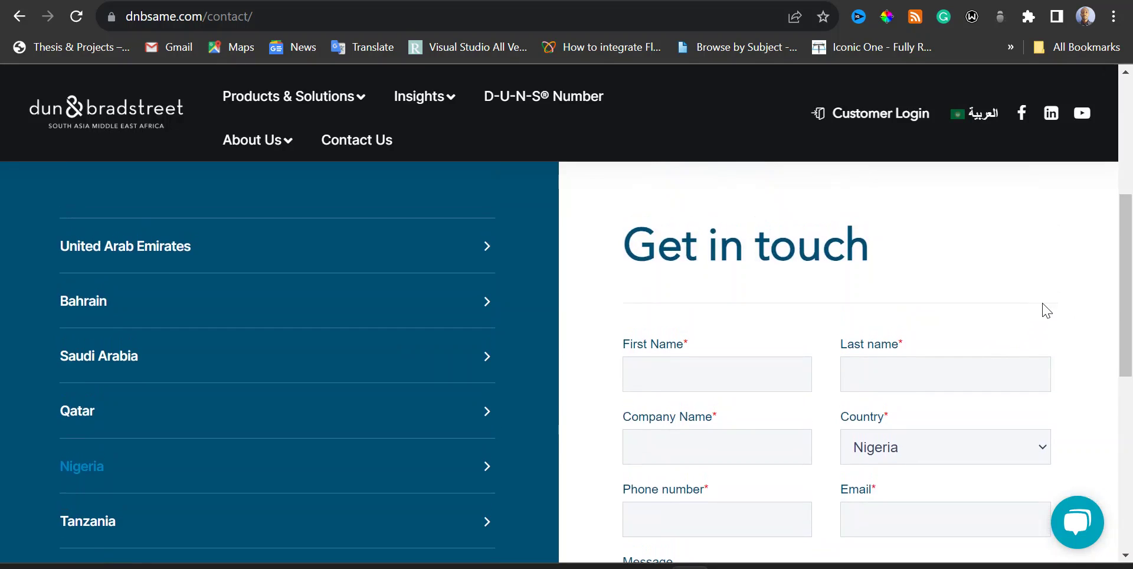
{"action": "left_click_drag", "start_coordinate": [1126, 264], "coordinate": [1128, 295]}
{"action": "mouse_move", "coordinate": [807, 566]}
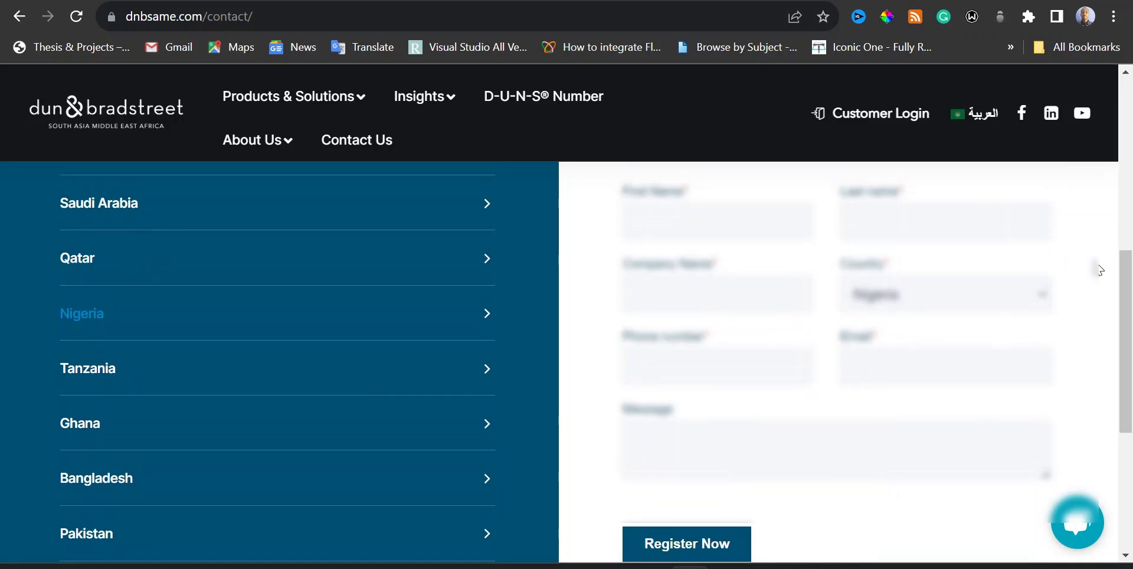
- Enter the contact's first and last name and company 'Nalrus Technologies'
{"action": "left_click_drag", "start_coordinate": [1128, 307], "coordinate": [1128, 300]}
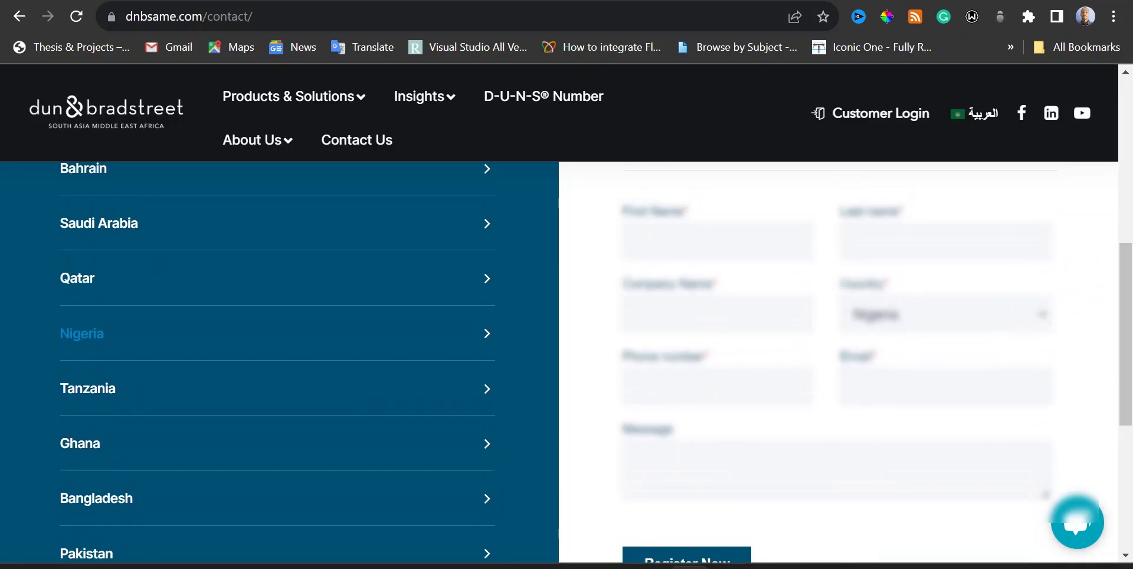
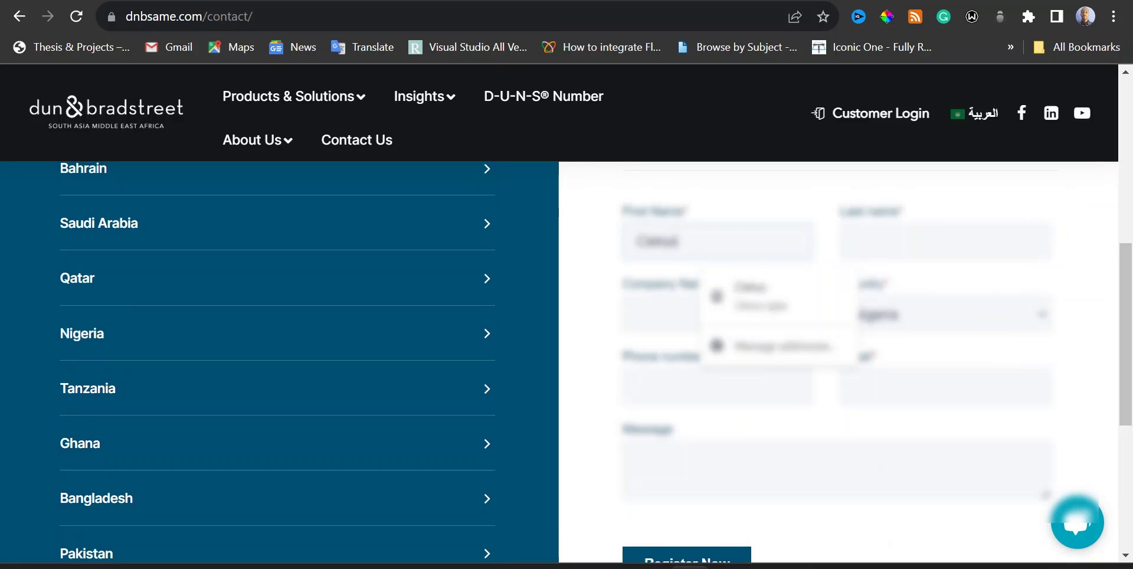
{"action": "key", "text": "Tab"}
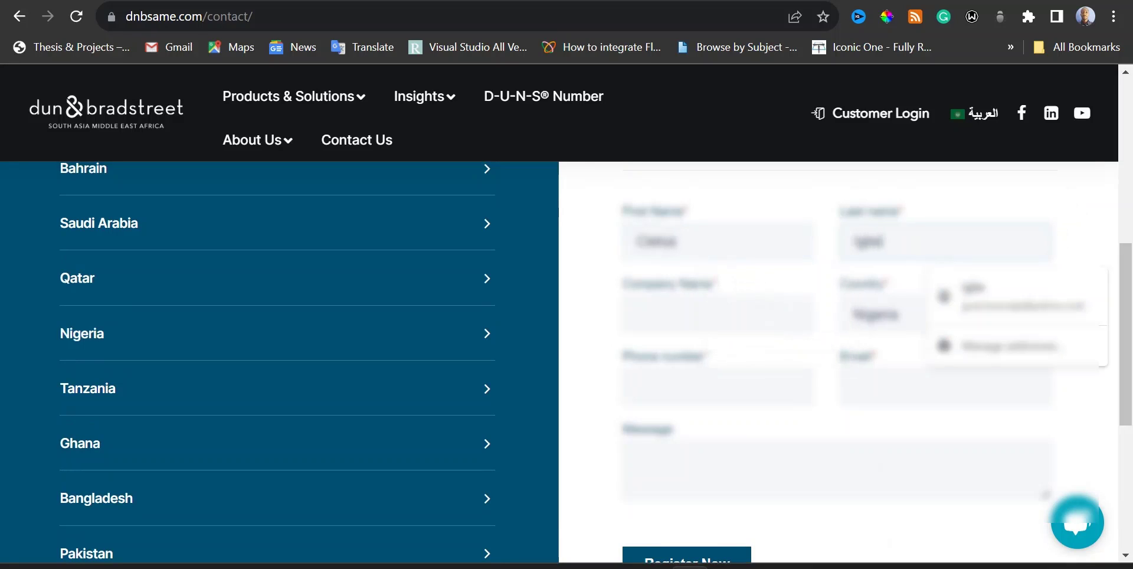
{"action": "key", "text": "Tab"}
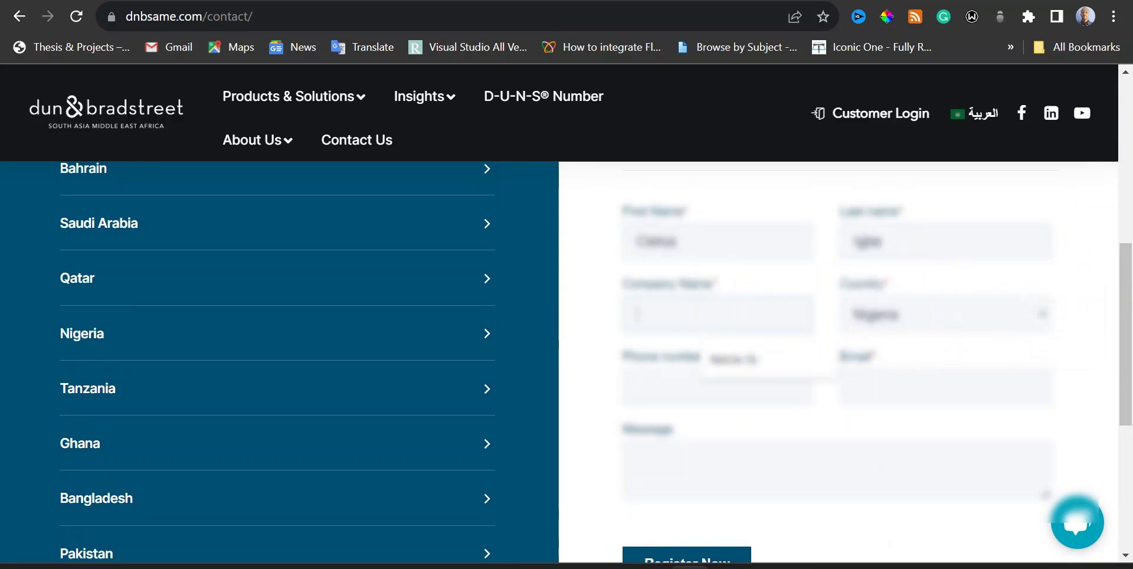
{"action": "type", "text": "Nalrus Tec"}
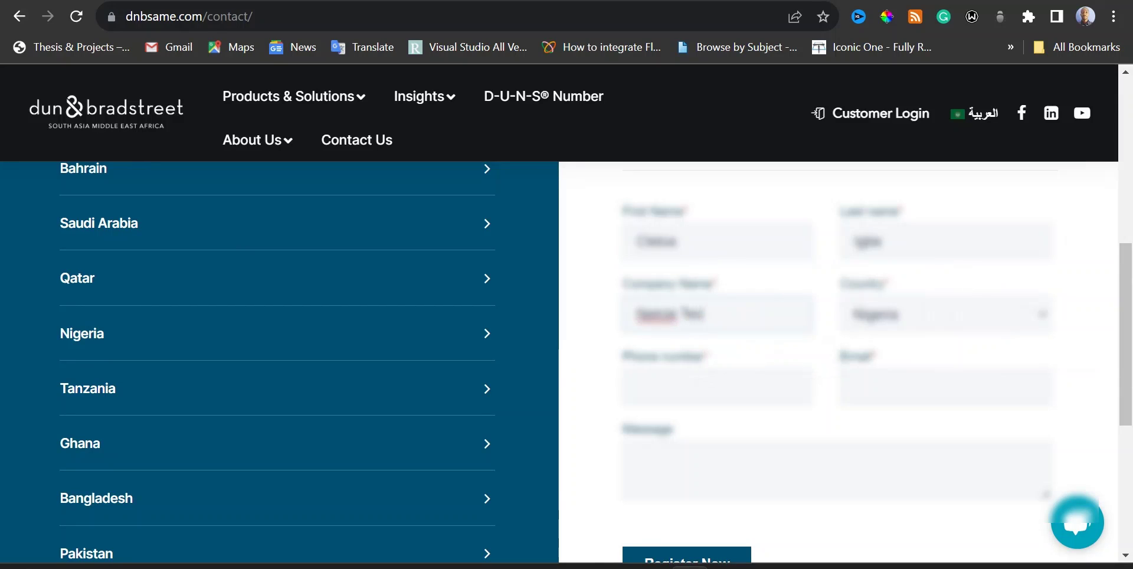
{"action": "type", "text": "hnologies"}
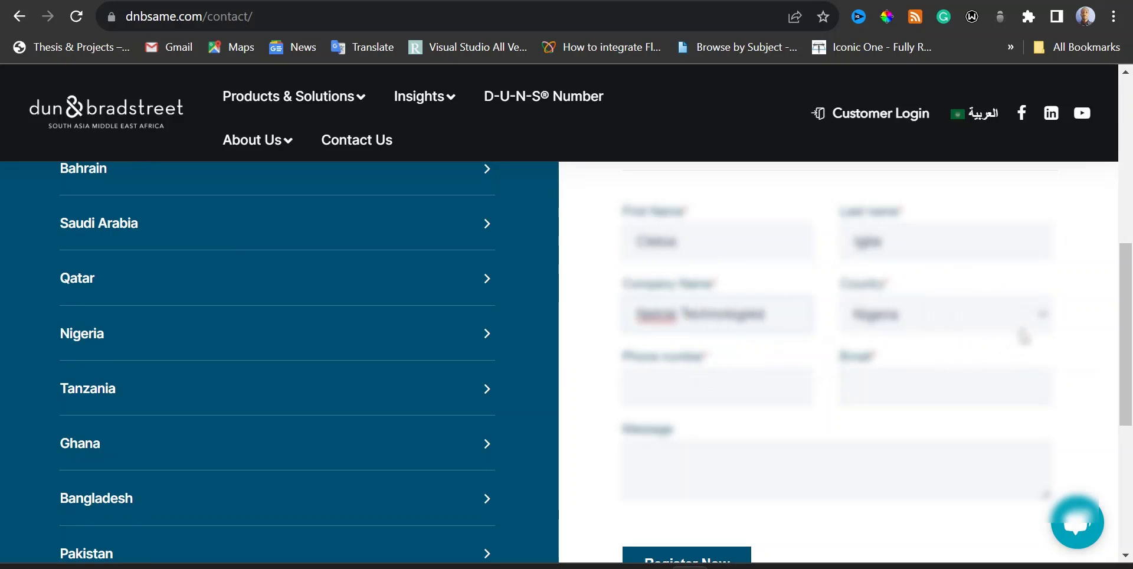
- Choose Nigeria from the form's Country dropdown
{"action": "left_click", "coordinate": [1019, 328]}
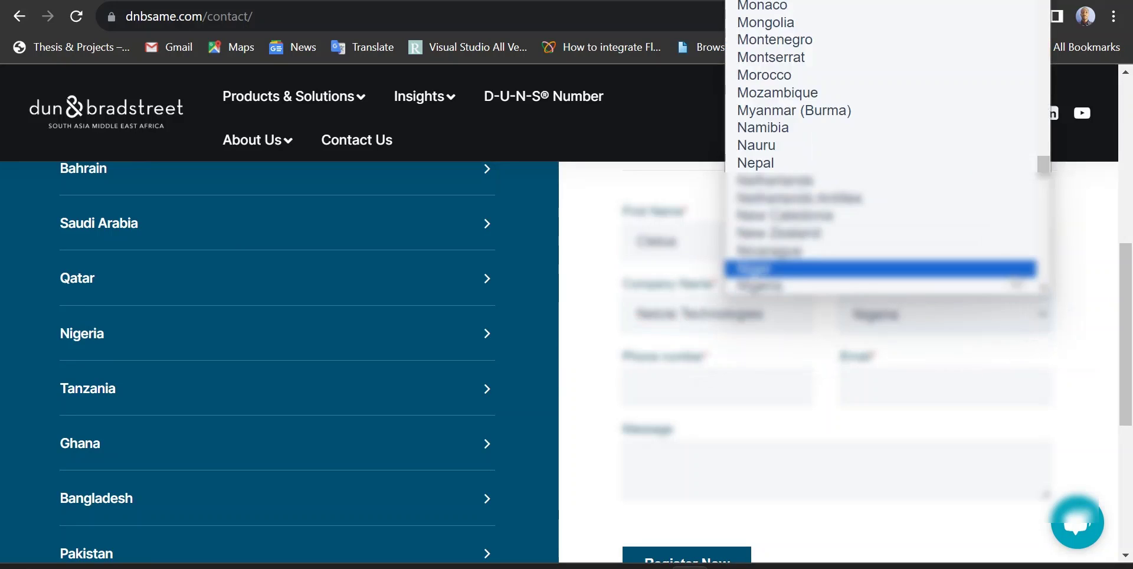
{"action": "mouse_move", "coordinate": [1045, 167]}
{"action": "left_mouse_down"}
{"action": "mouse_move", "coordinate": [1043, 264]}
{"action": "mouse_move", "coordinate": [1029, 280]}
{"action": "mouse_move", "coordinate": [1045, 0]}
{"action": "mouse_move", "coordinate": [1045, 184]}
{"action": "left_mouse_up"}
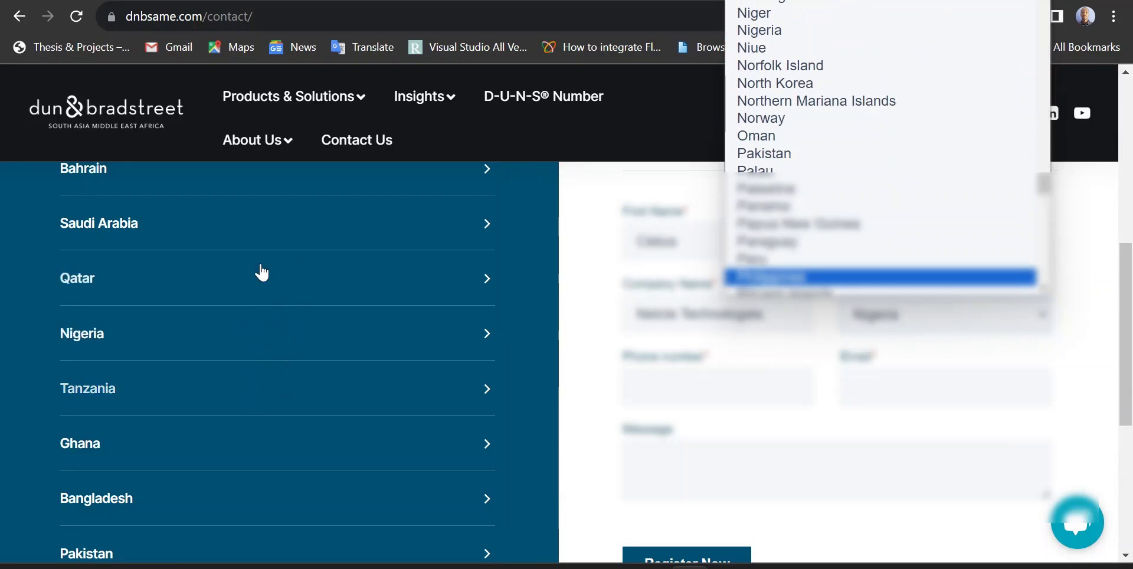
{"action": "mouse_move", "coordinate": [1044, 186]}
{"action": "left_mouse_down"}
{"action": "mouse_move", "coordinate": [1043, 270]}
{"action": "mouse_move", "coordinate": [1038, 12]}
{"action": "mouse_move", "coordinate": [1043, 177]}
{"action": "left_mouse_up"}
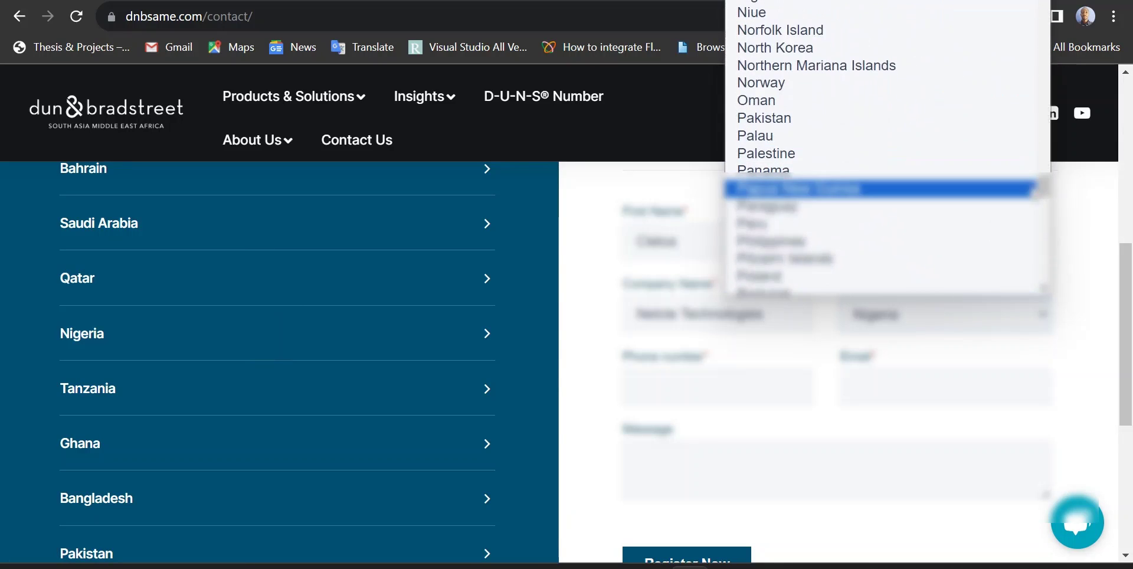
{"action": "left_click", "coordinate": [1087, 312]}
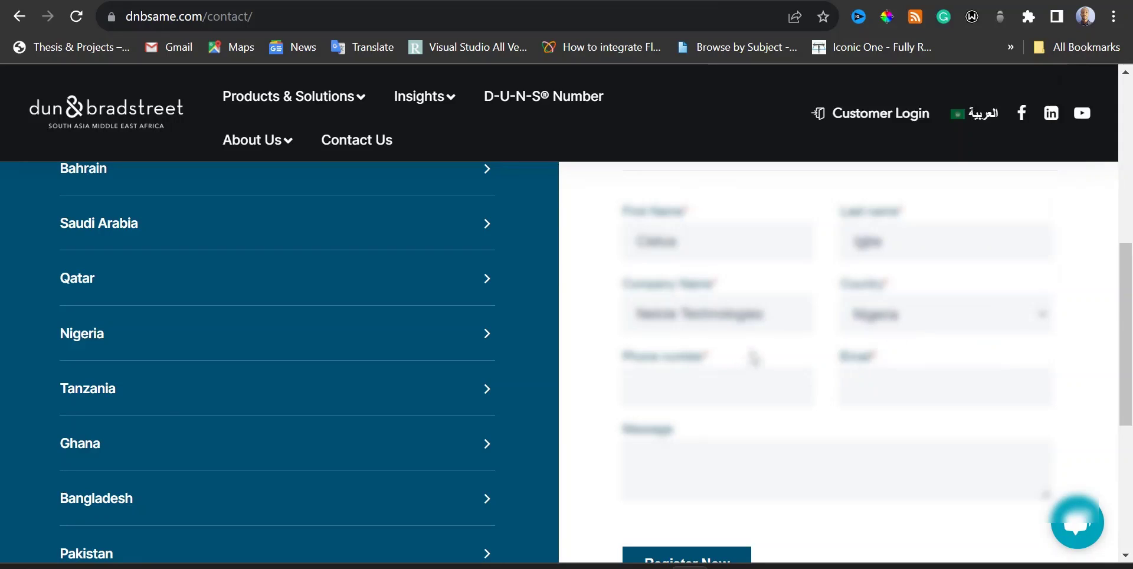
- Enter the contact's phone number in the Phone number field
{"action": "left_click", "coordinate": [717, 387]}
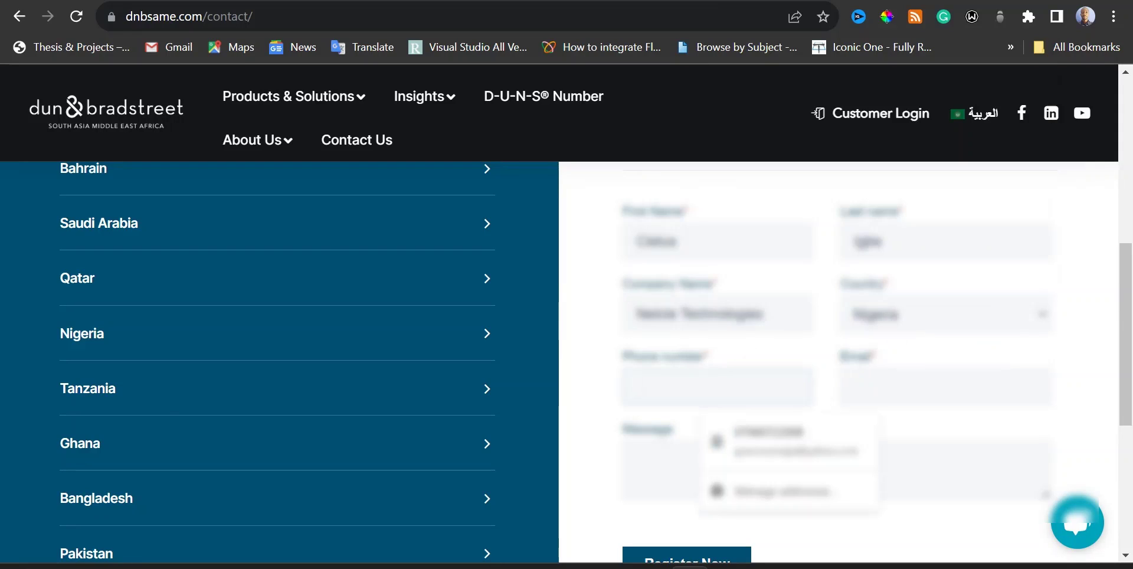
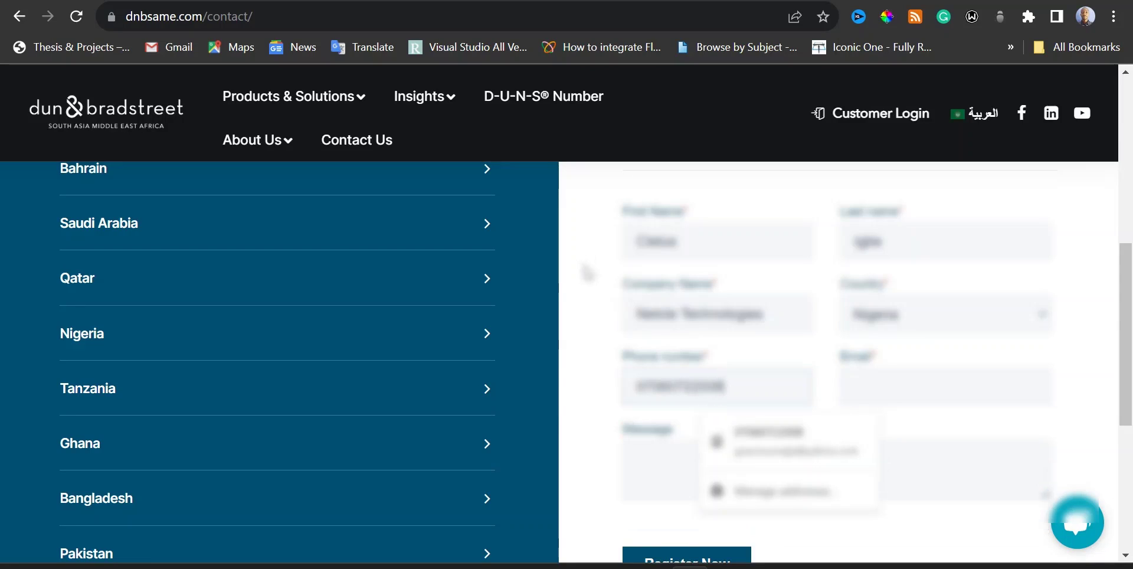
{"action": "left_click", "coordinate": [593, 400]}
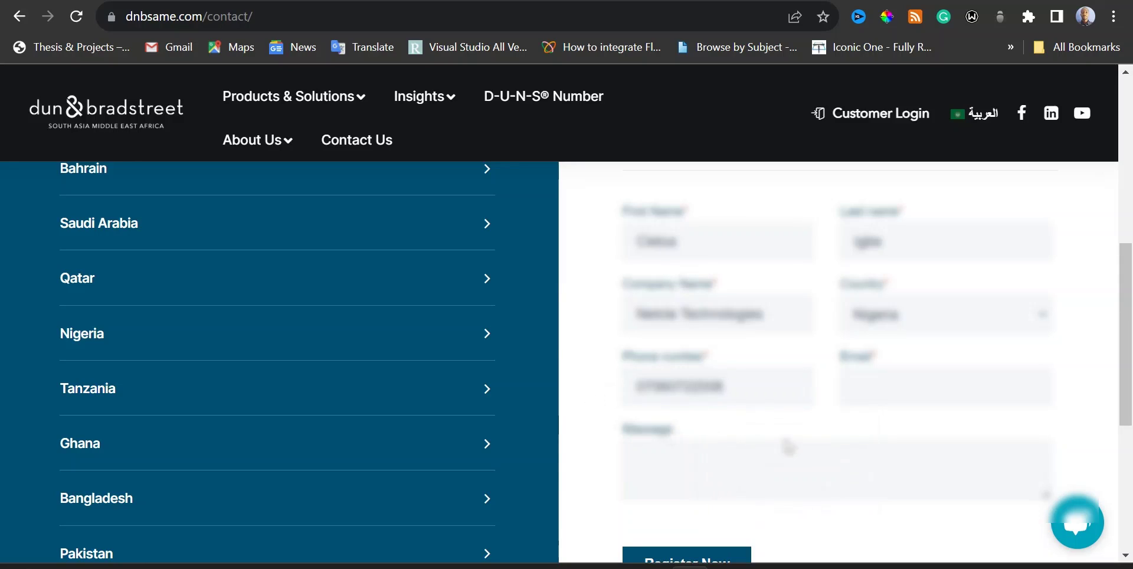
- Fill in the contact's e-mail address using the browser's autofill suggestion
{"action": "left_click", "coordinate": [854, 387]}
{"action": "type", "text": "ola"}
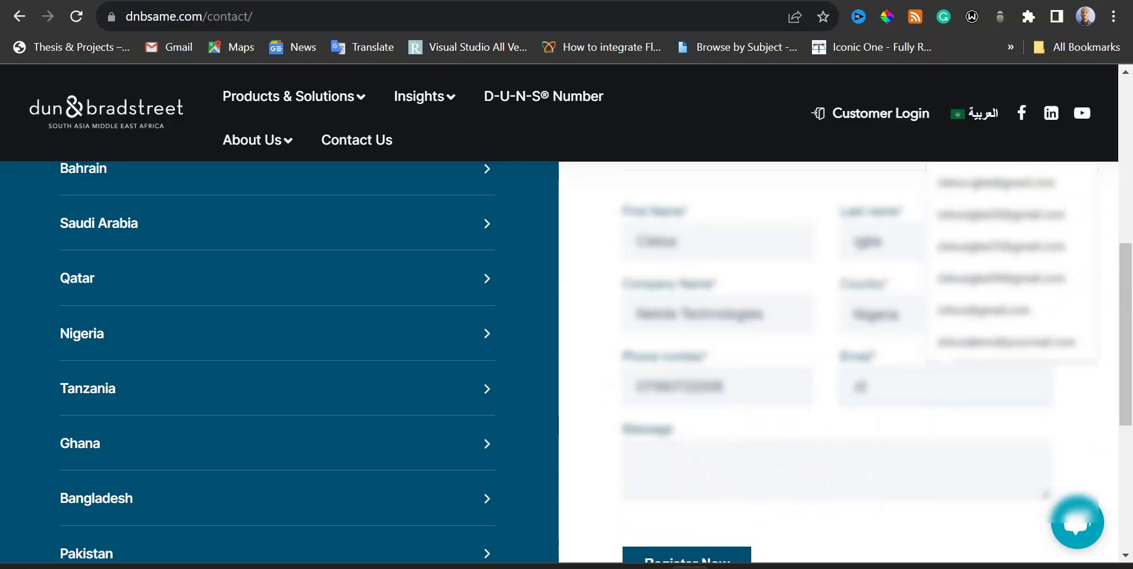
{"action": "type", "text": "tun"}
{"action": "left_click", "coordinate": [1011, 187]}
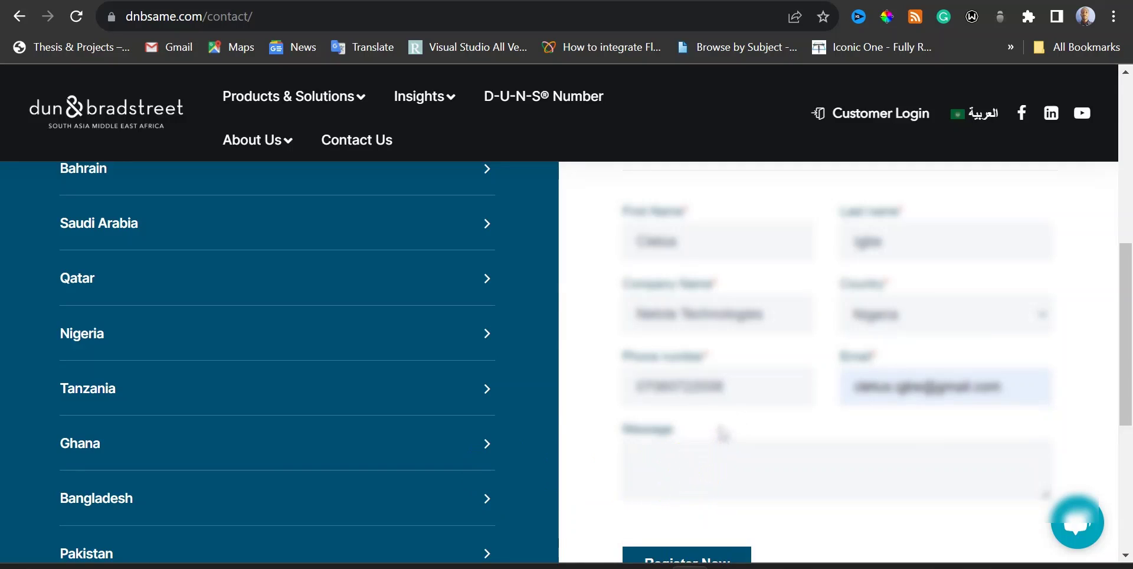
- Paste the prepared DUNS request message about Google Play account verification into the Message box
{"action": "left_click", "coordinate": [723, 449]}
{"action": "type", "text": "I need the Duns Number for my business in other to verify my Google Play account"}
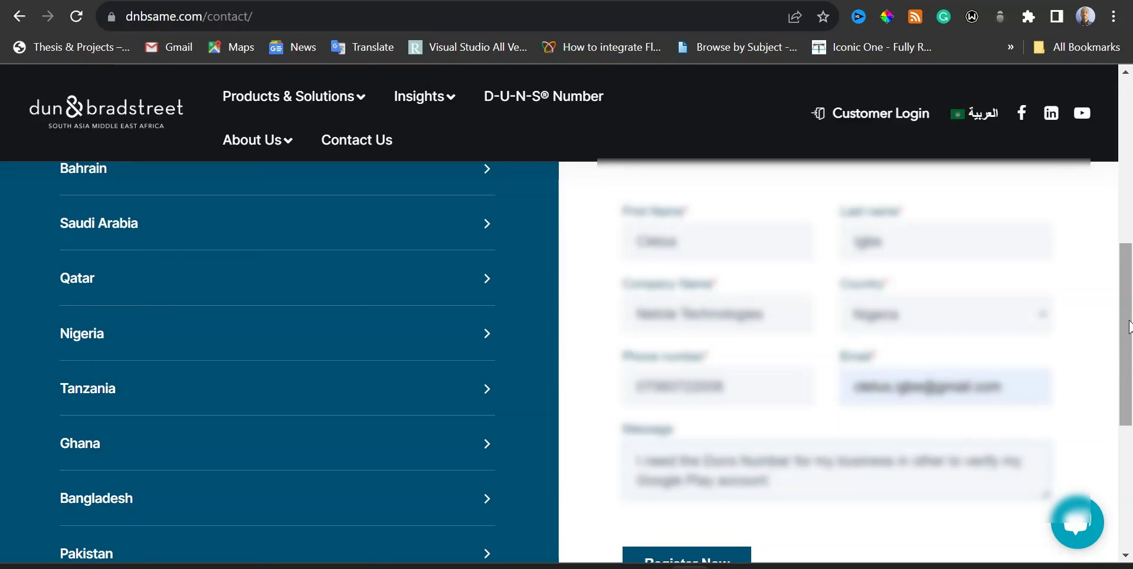
{"action": "scroll", "coordinate": [1126, 334], "scroll_direction": "down", "scroll_amount": 1}
{"action": "left_click_drag", "start_coordinate": [1127, 348], "coordinate": [1129, 322]}
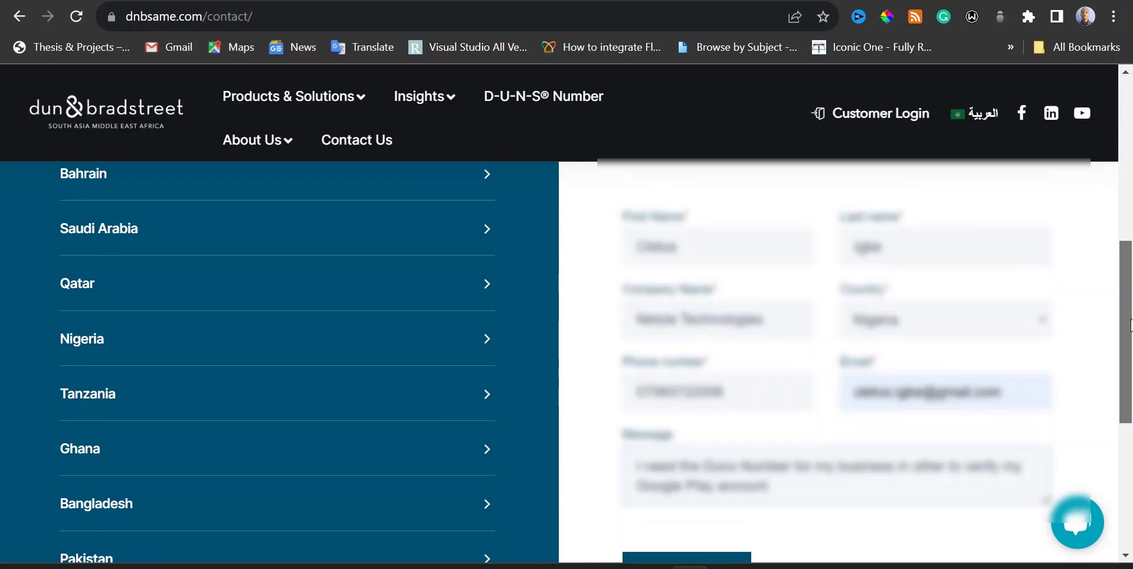
{"action": "left_click_drag", "start_coordinate": [1131, 323], "coordinate": [1131, 336]}
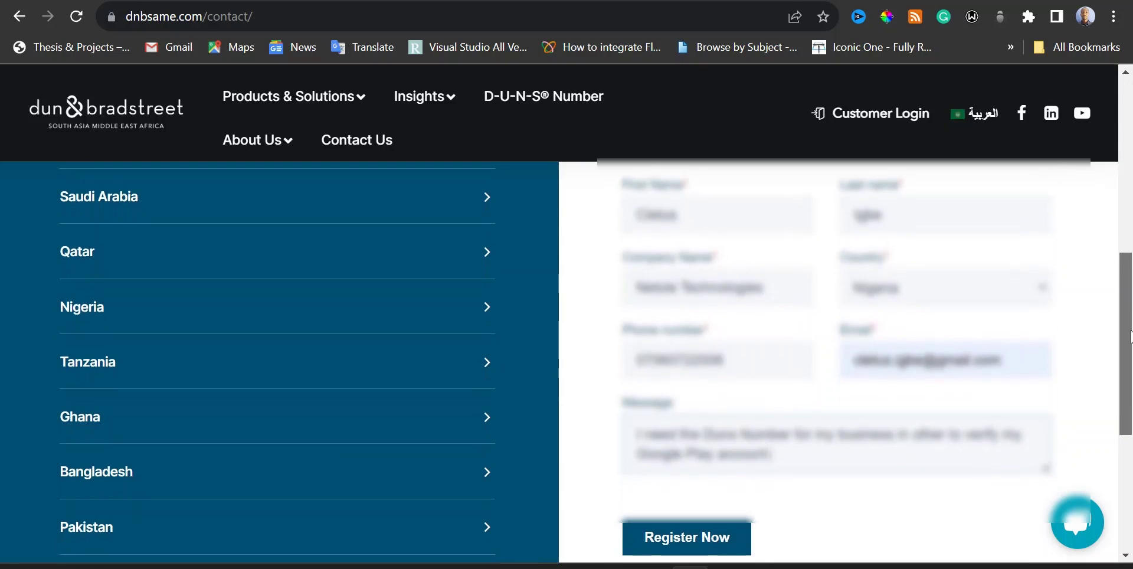
- Submit the contact form with Register Now
{"action": "left_click", "coordinate": [691, 543]}
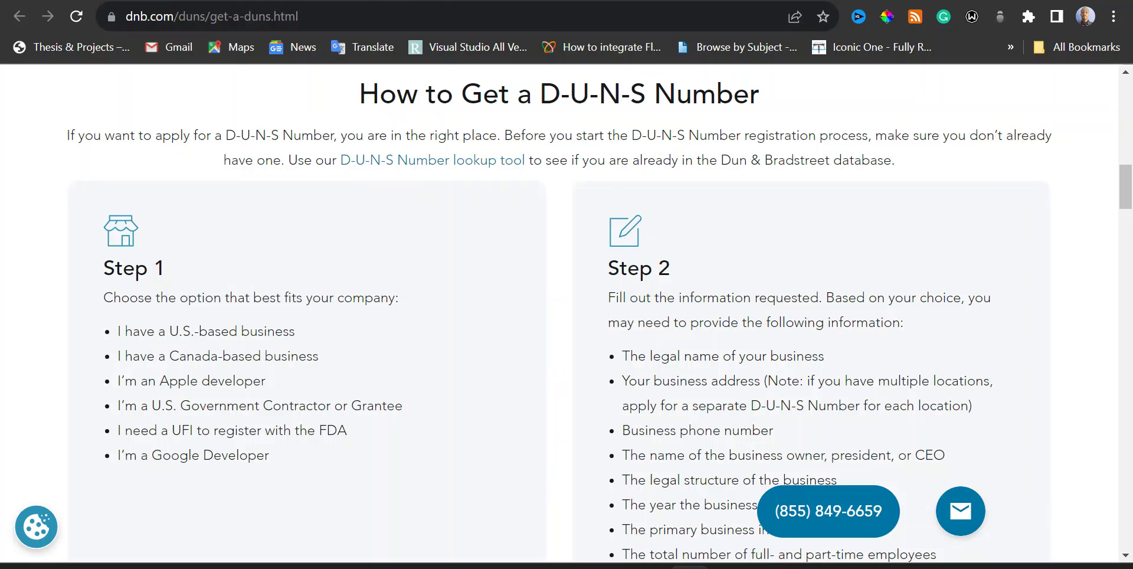
{"action": "key", "text": "ctrl+l"}
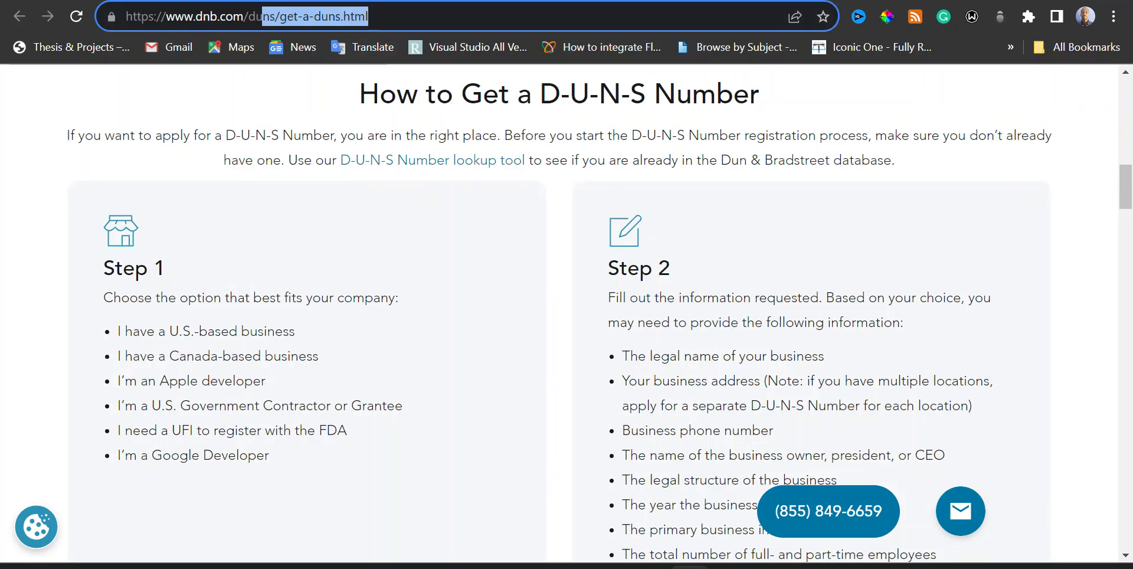
{"action": "left_click", "coordinate": [518, 255]}
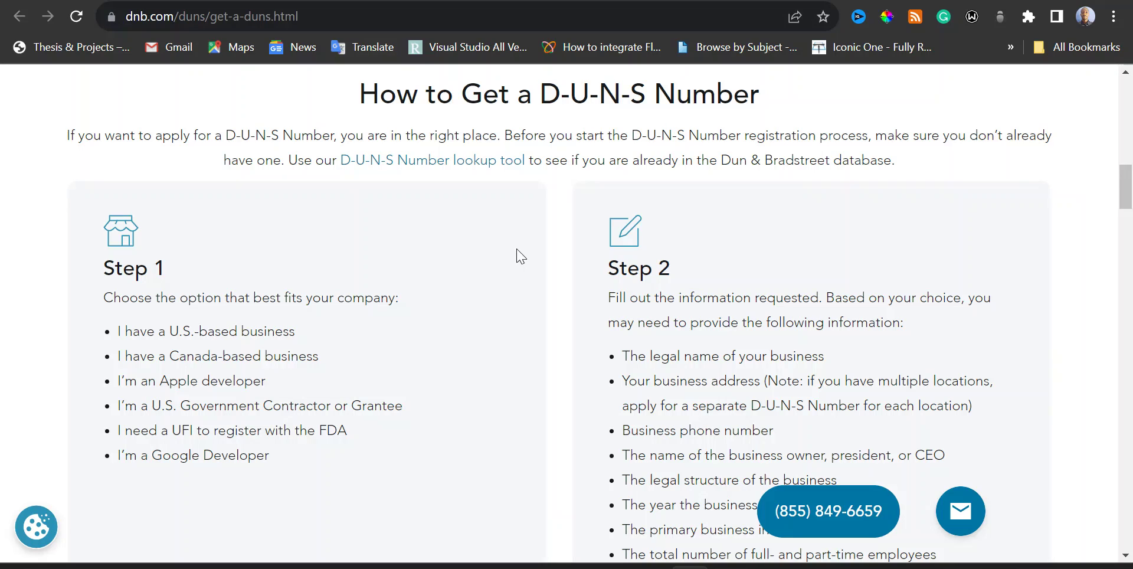
{"action": "scroll", "coordinate": [518, 255], "scroll_direction": "down", "scroll_amount": 4}
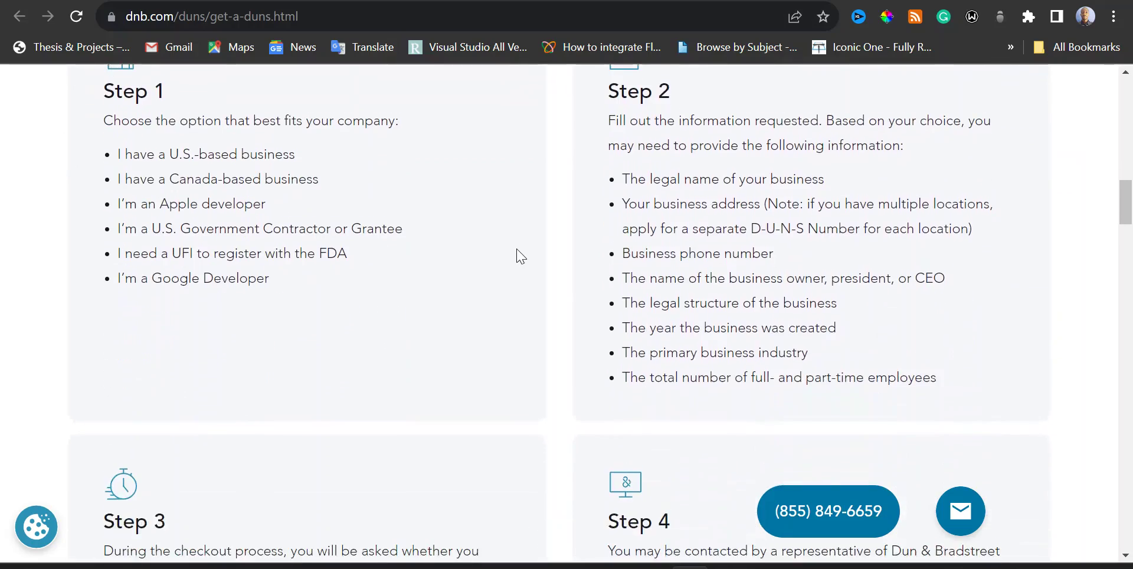
{"action": "scroll", "coordinate": [518, 256], "scroll_direction": "up", "scroll_amount": 4}
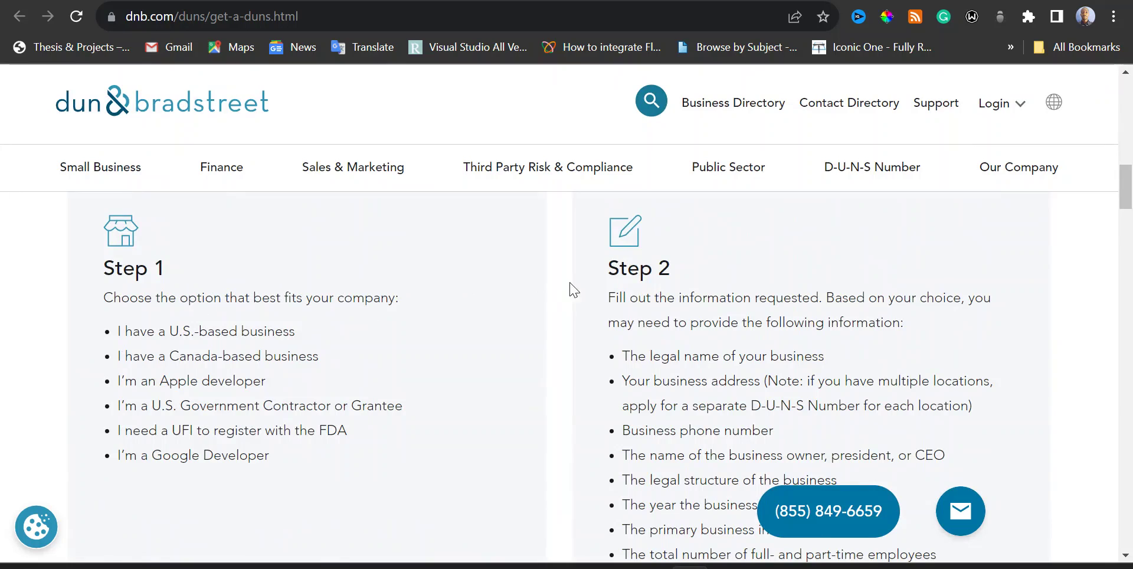
{"action": "scroll", "coordinate": [584, 287], "scroll_direction": "down", "scroll_amount": 3}
{"action": "scroll", "coordinate": [593, 290], "scroll_direction": "down", "scroll_amount": 3}
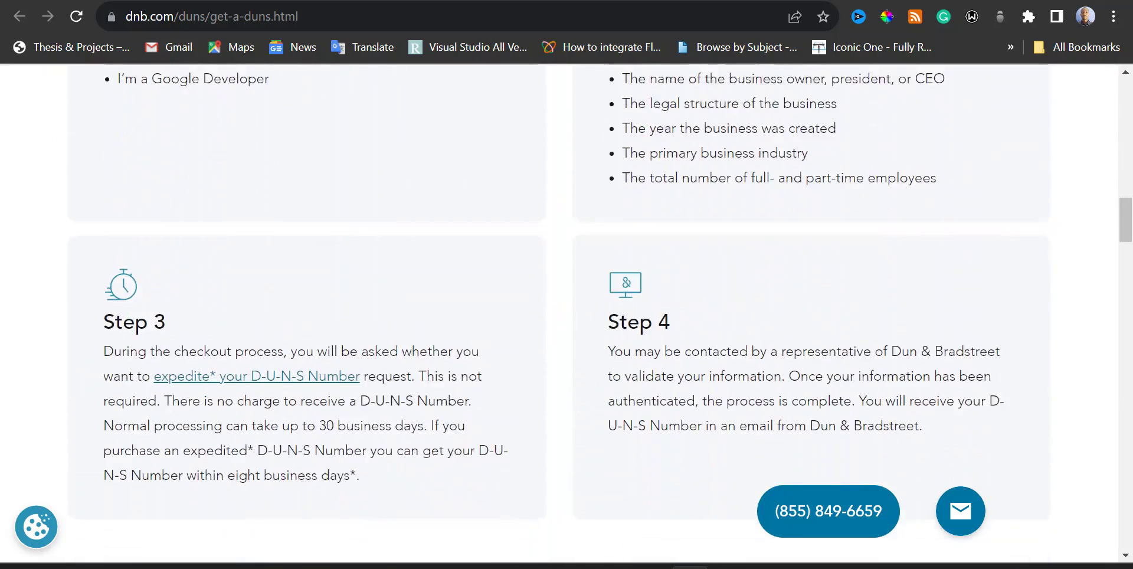